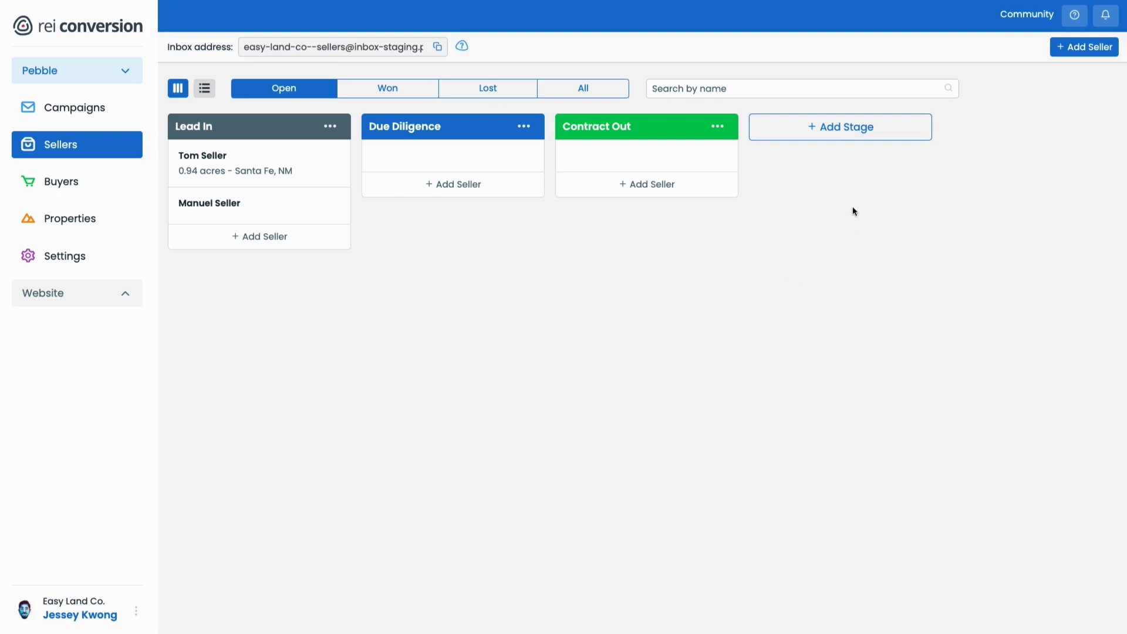
Add a yellow-orange pipeline stage named "Stage name" to the sellers board
{"action": "left_click", "coordinate": [839, 127]}
{"action": "type", "text": "Stage name"}
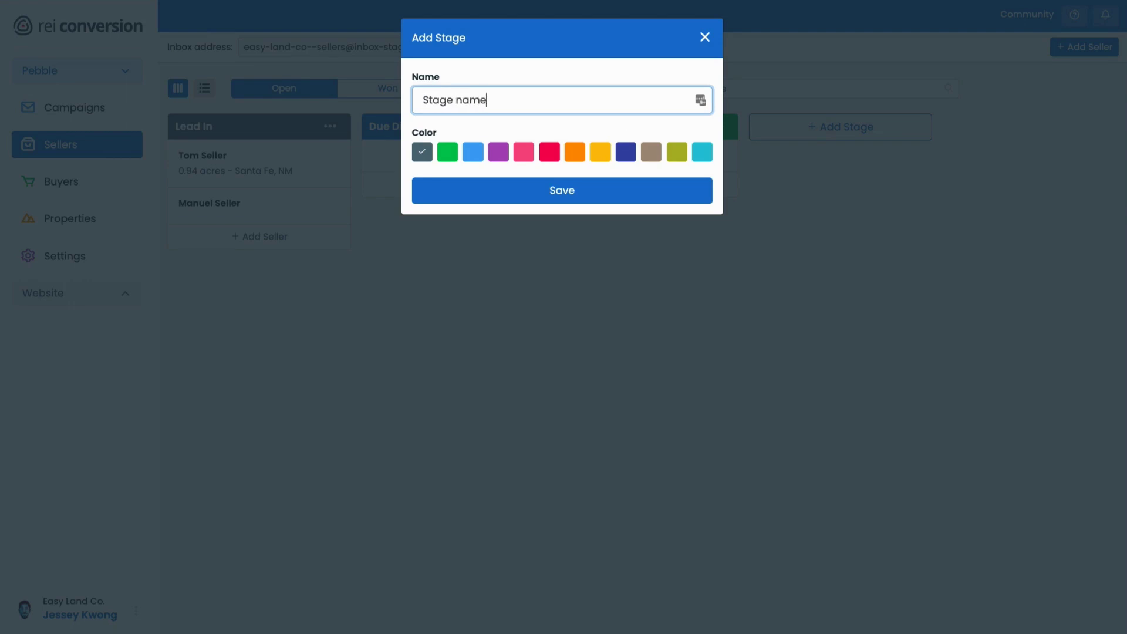
{"action": "left_click", "coordinate": [599, 151]}
{"action": "left_click", "coordinate": [590, 191]}
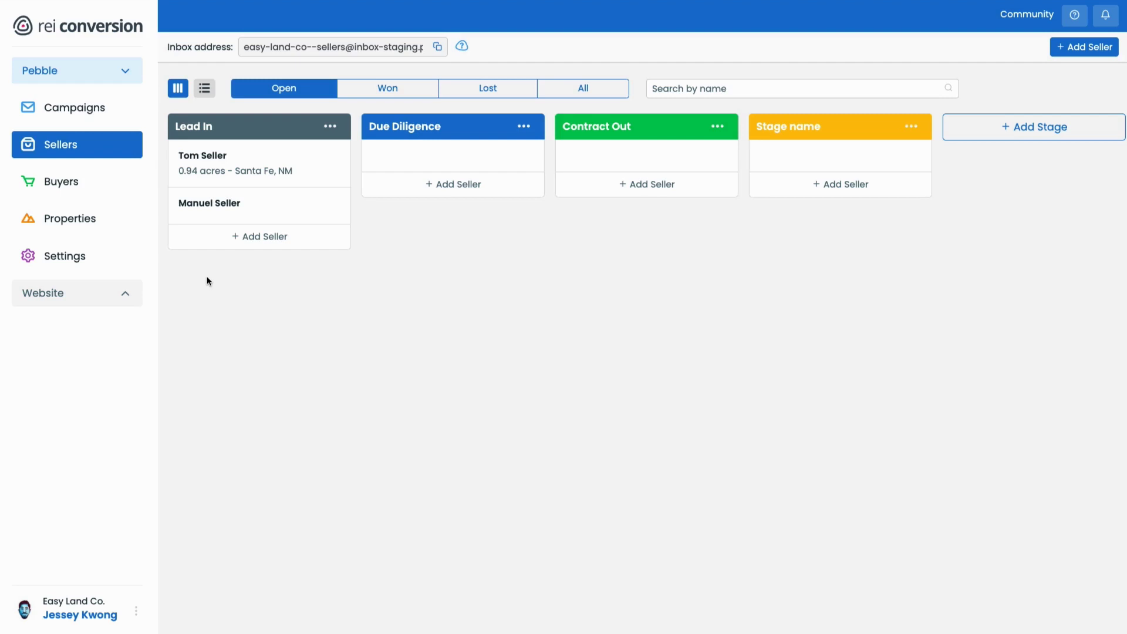
Add a seller in the Lead In stage and save the seller's name, email, phone number and Phone as the source
{"action": "left_click", "coordinate": [1073, 58]}
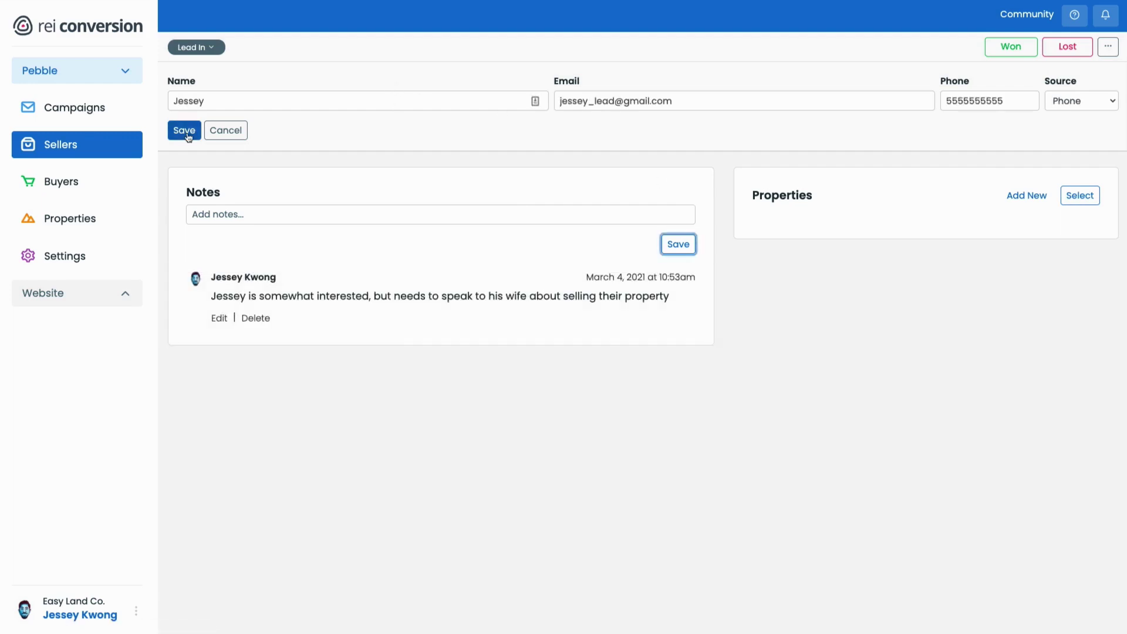
{"action": "left_click", "coordinate": [186, 131]}
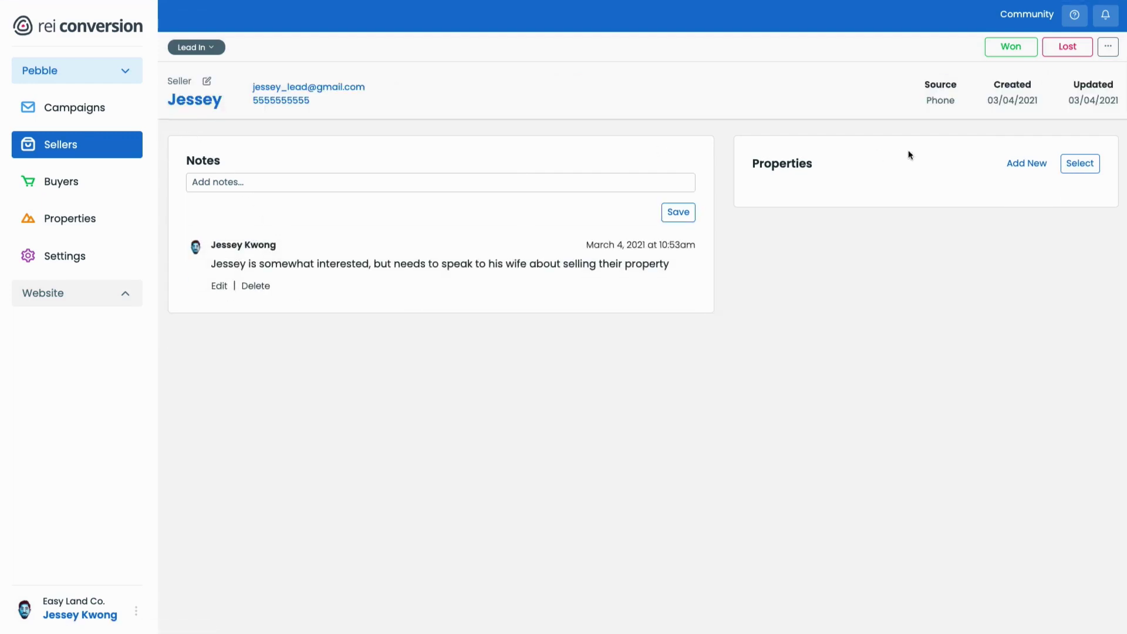
Link the existing property d3dan to the seller and remove it from the record again
{"action": "left_click", "coordinate": [1085, 166]}
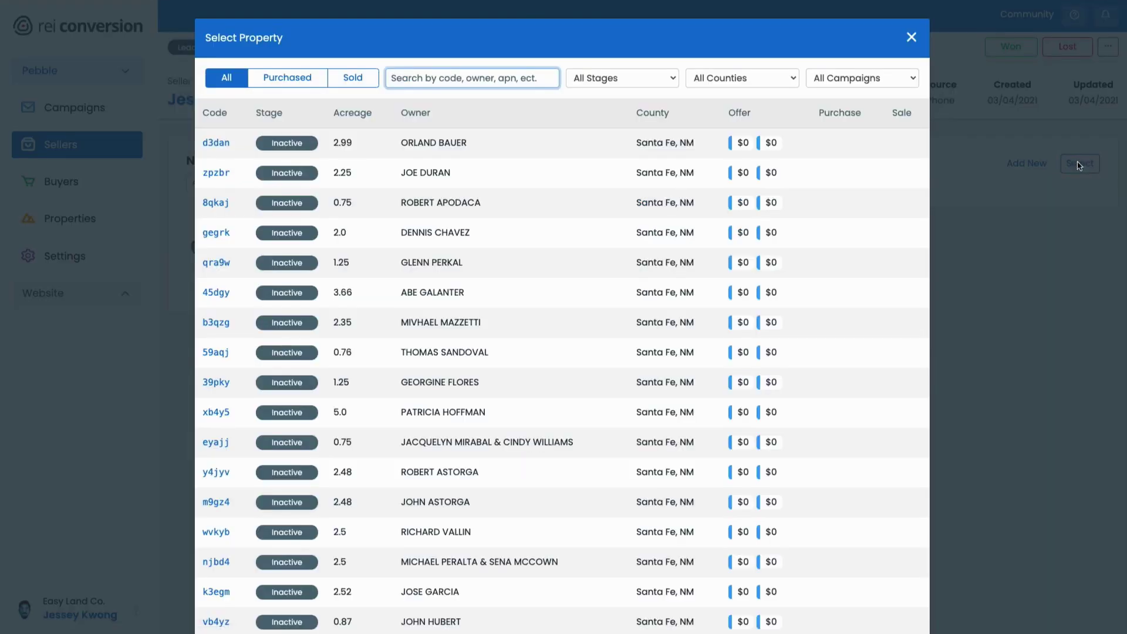
{"action": "left_click", "coordinate": [498, 143]}
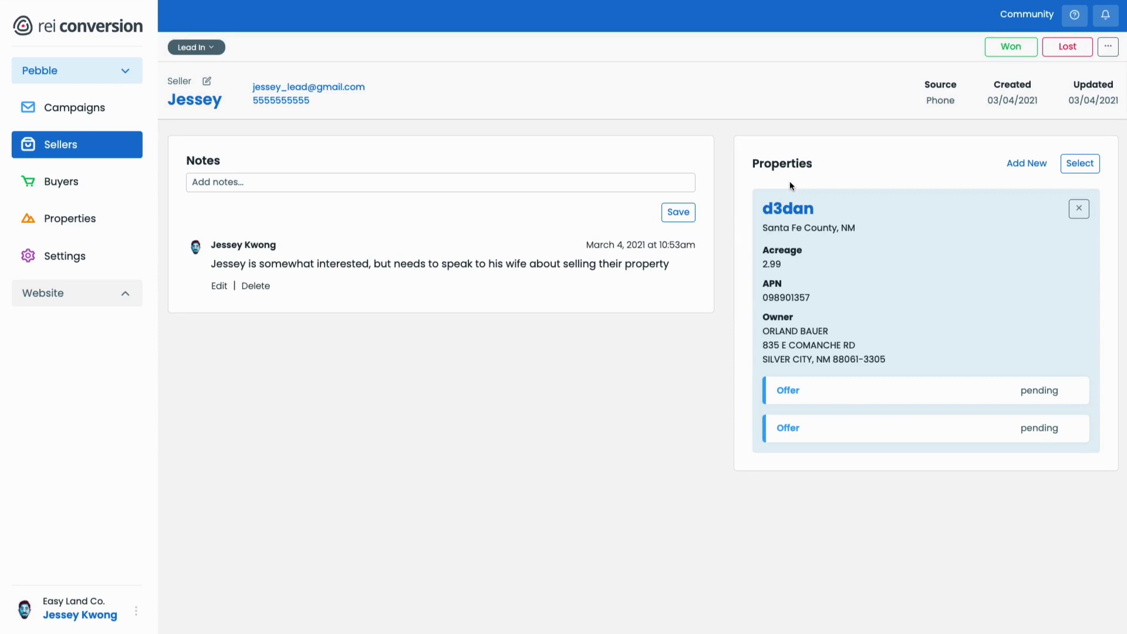
{"action": "left_click", "coordinate": [1080, 210]}
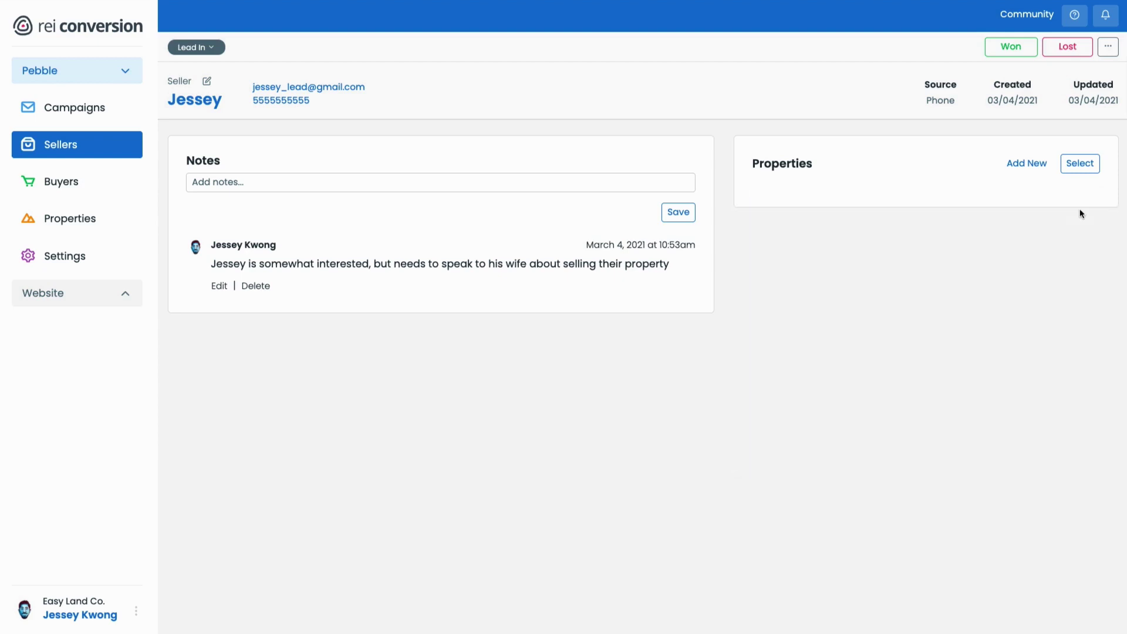
{"action": "left_click", "coordinate": [1020, 168]}
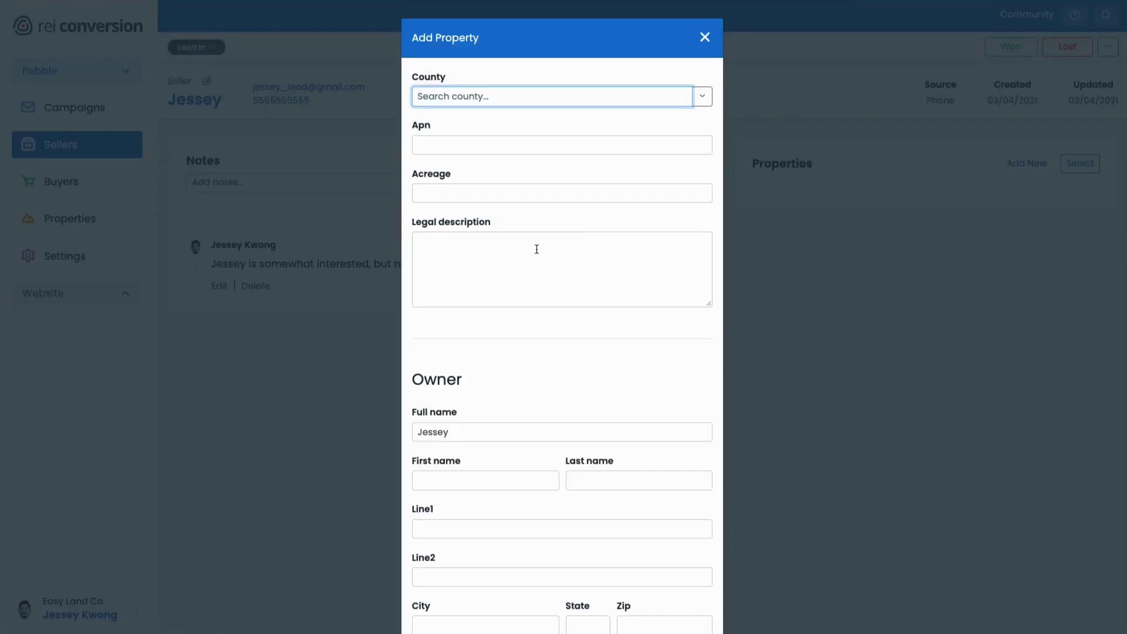
{"action": "scroll", "coordinate": [536, 249], "scroll_direction": "down", "scroll_amount": 1}
{"action": "scroll", "coordinate": [536, 249], "scroll_direction": "up", "scroll_amount": 1}
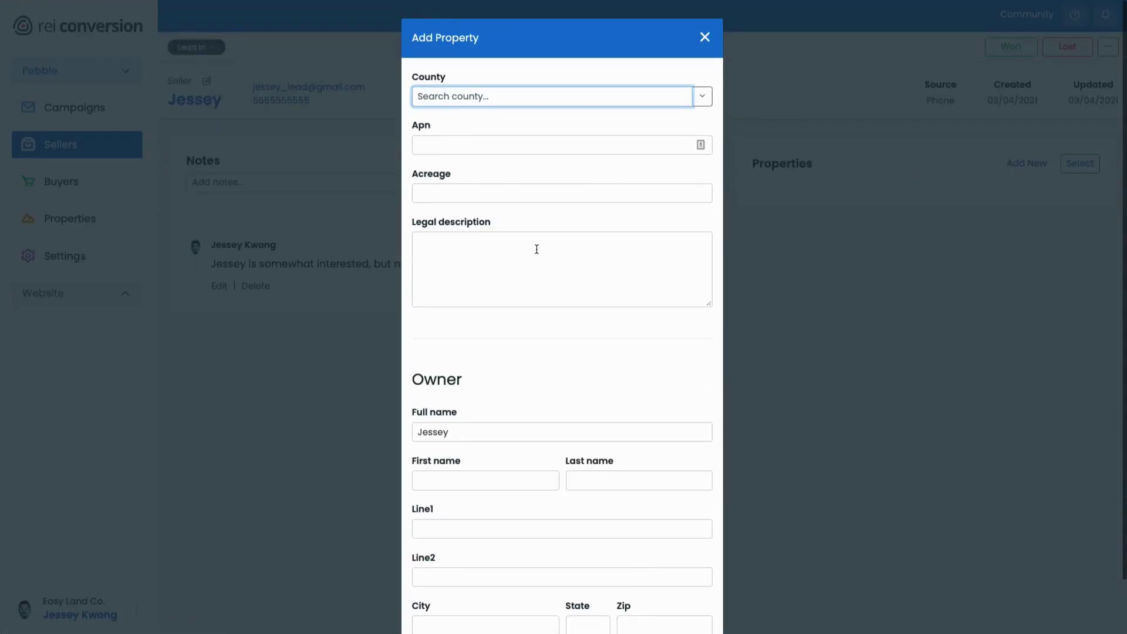
{"action": "left_click", "coordinate": [706, 39]}
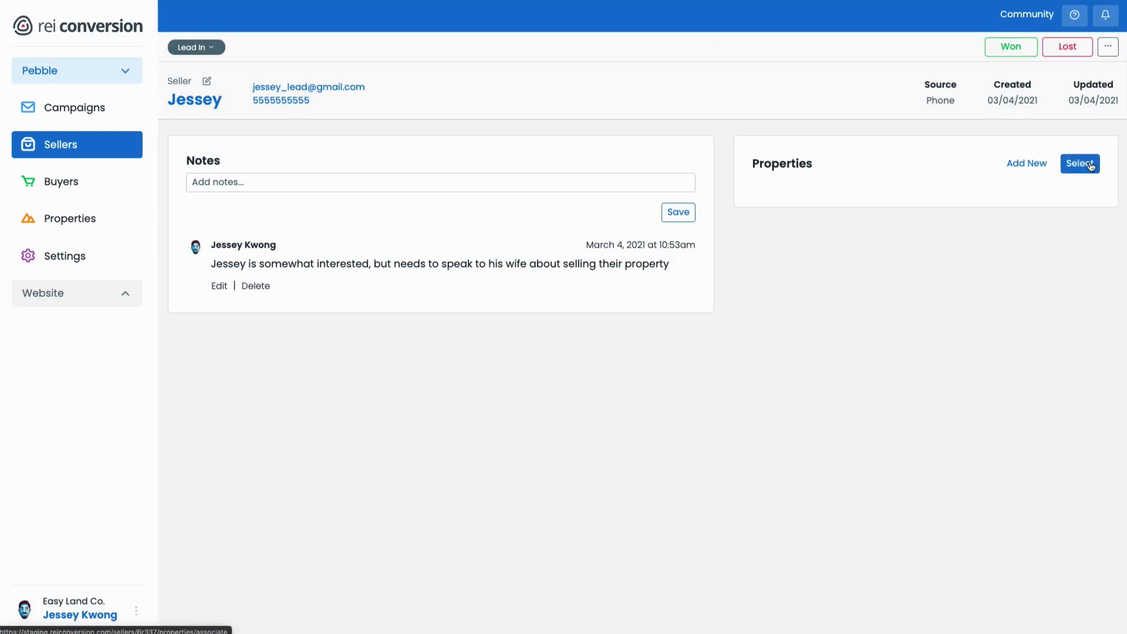
Link the existing property d3dan to the new seller and move that seller from Lead In to the "Stage name" stage
{"action": "left_click", "coordinate": [1090, 166]}
{"action": "left_click", "coordinate": [627, 148]}
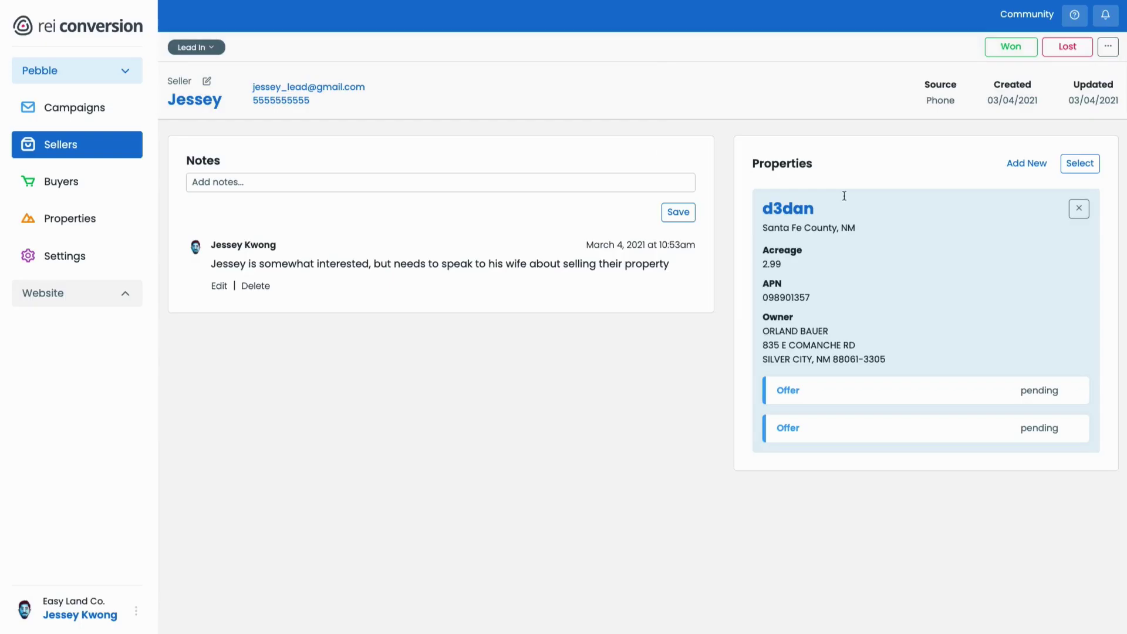
{"action": "key", "text": "alt+Left"}
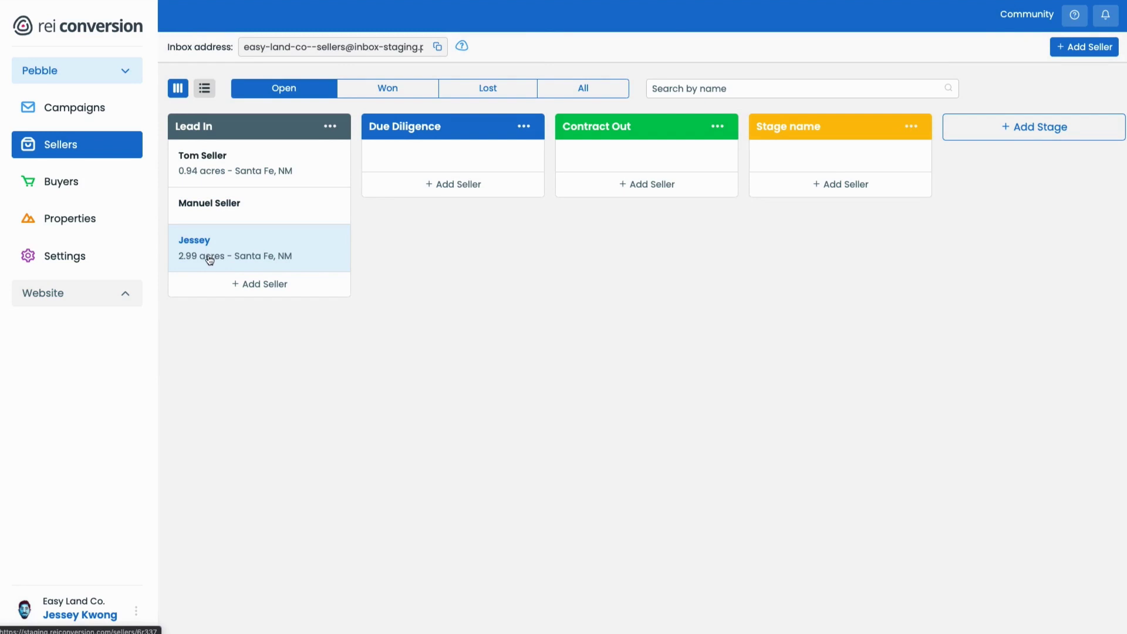
{"action": "left_click_drag", "start_coordinate": [208, 259], "coordinate": [792, 169]}
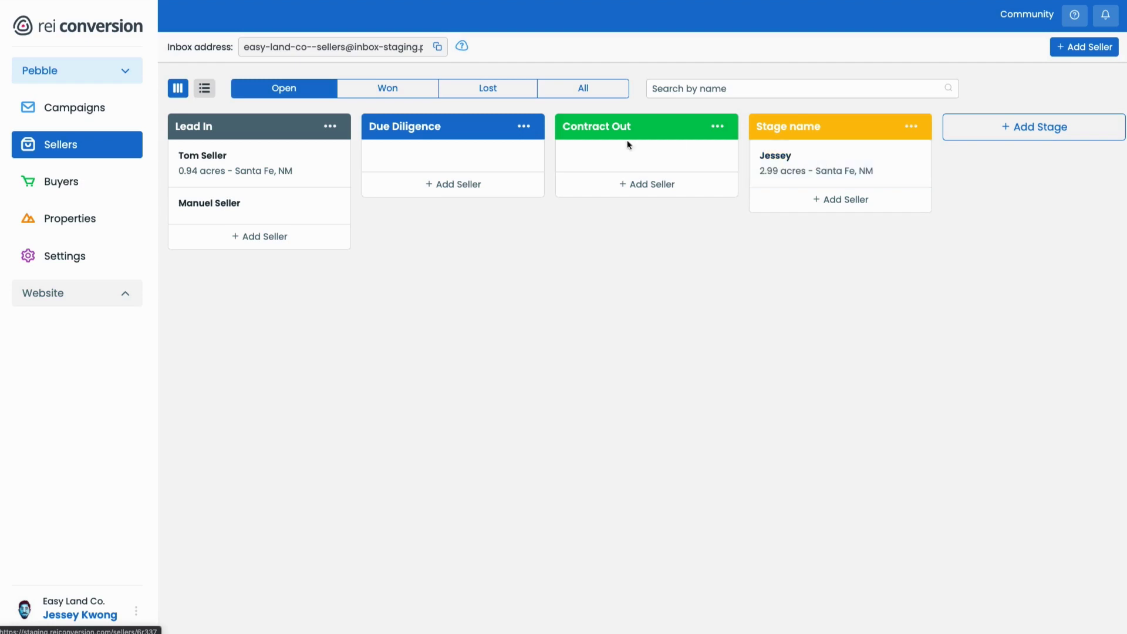
View the open sellers as a list and return to the stage board
{"action": "left_click", "coordinate": [205, 90]}
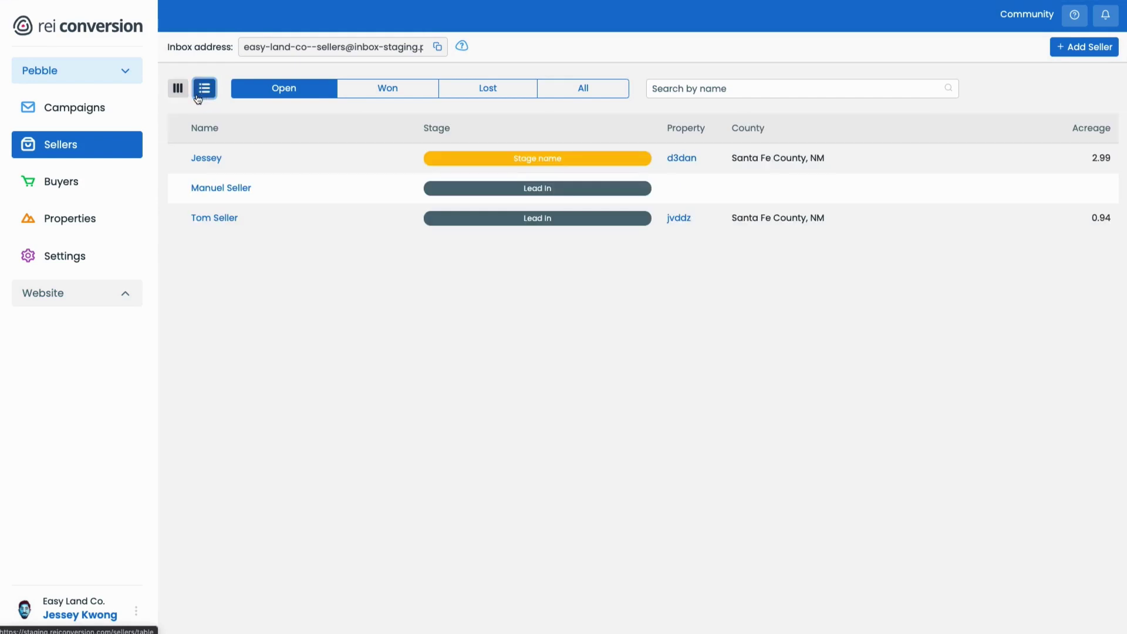
{"action": "left_click", "coordinate": [180, 96]}
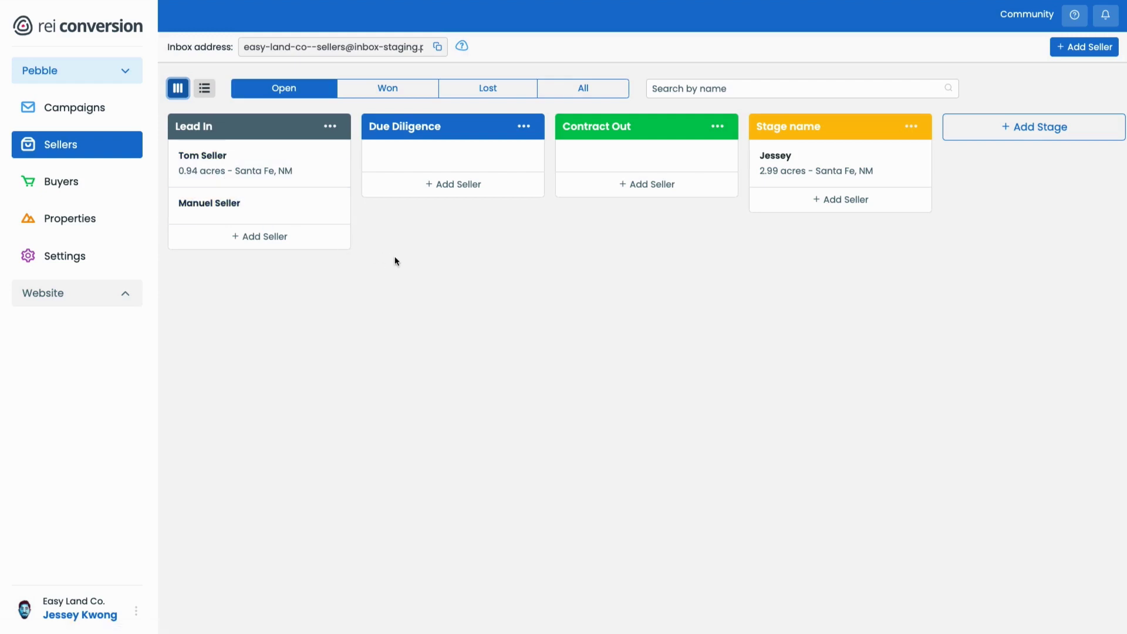
Mark the seller in "Stage name" as won with purchase date 2021-03-04 and a purchase price of 6000
{"action": "left_click", "coordinate": [800, 180]}
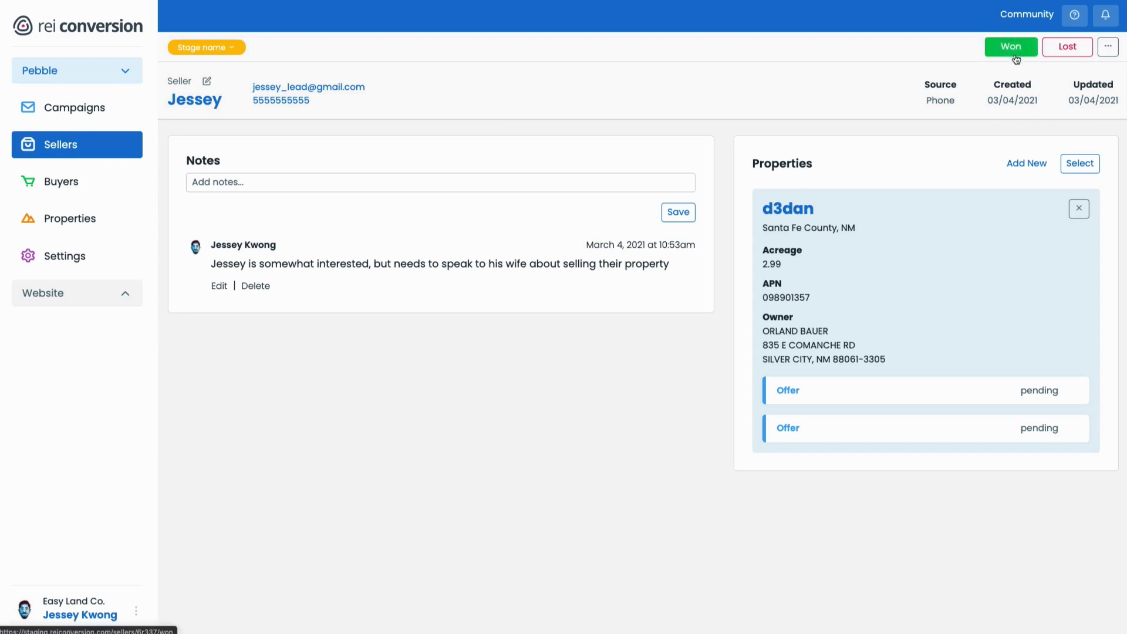
{"action": "left_click", "coordinate": [1113, 51]}
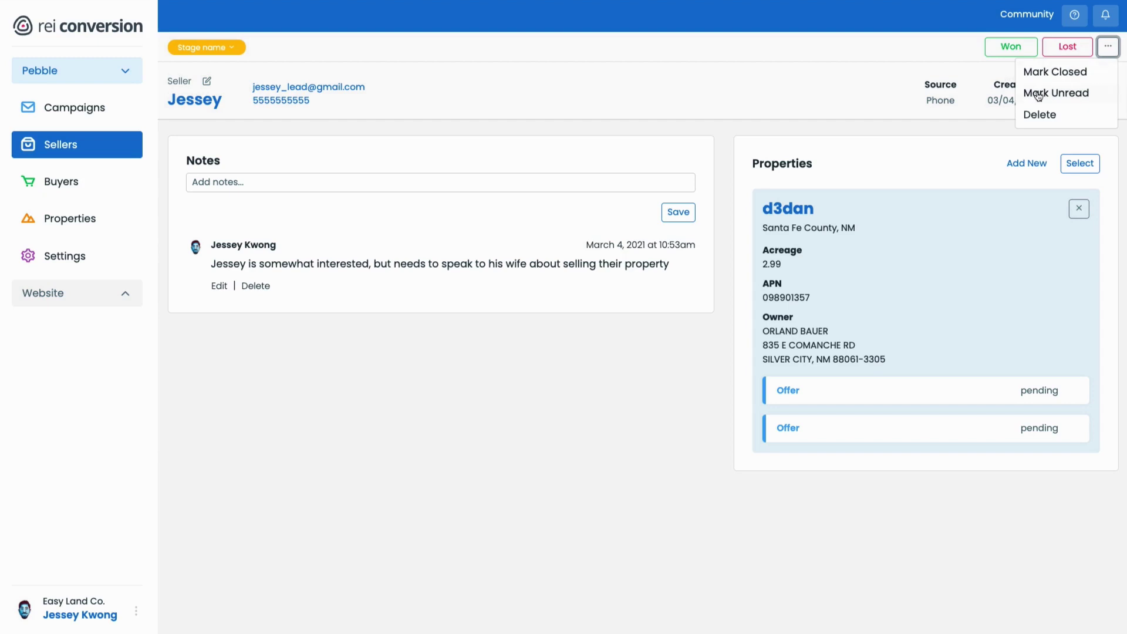
{"action": "left_click", "coordinate": [948, 66]}
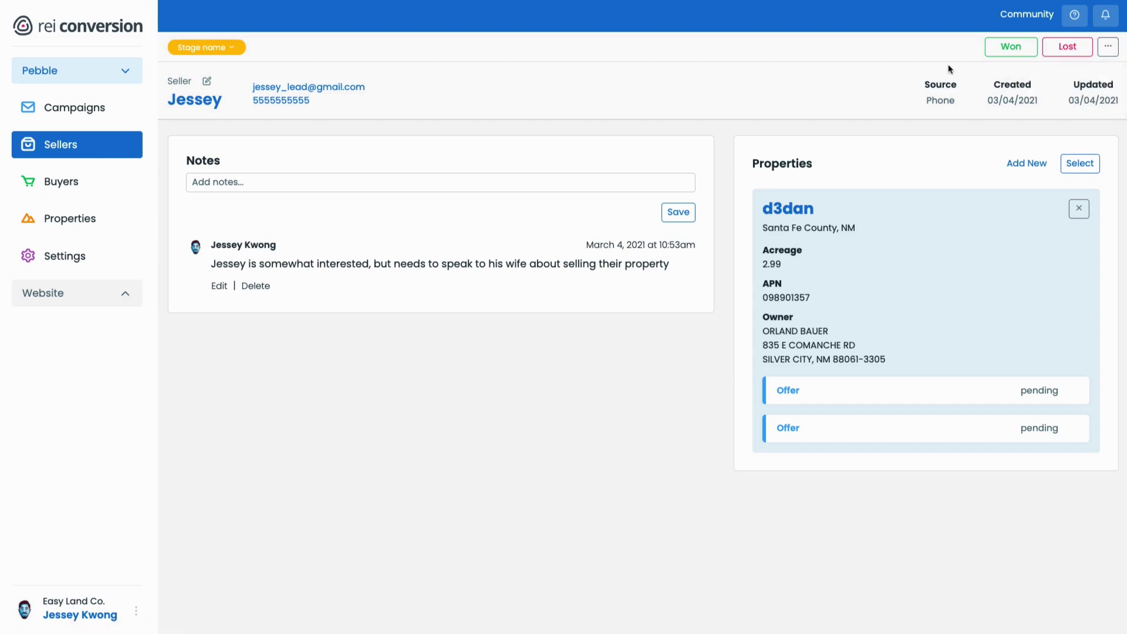
{"action": "left_click", "coordinate": [1012, 53]}
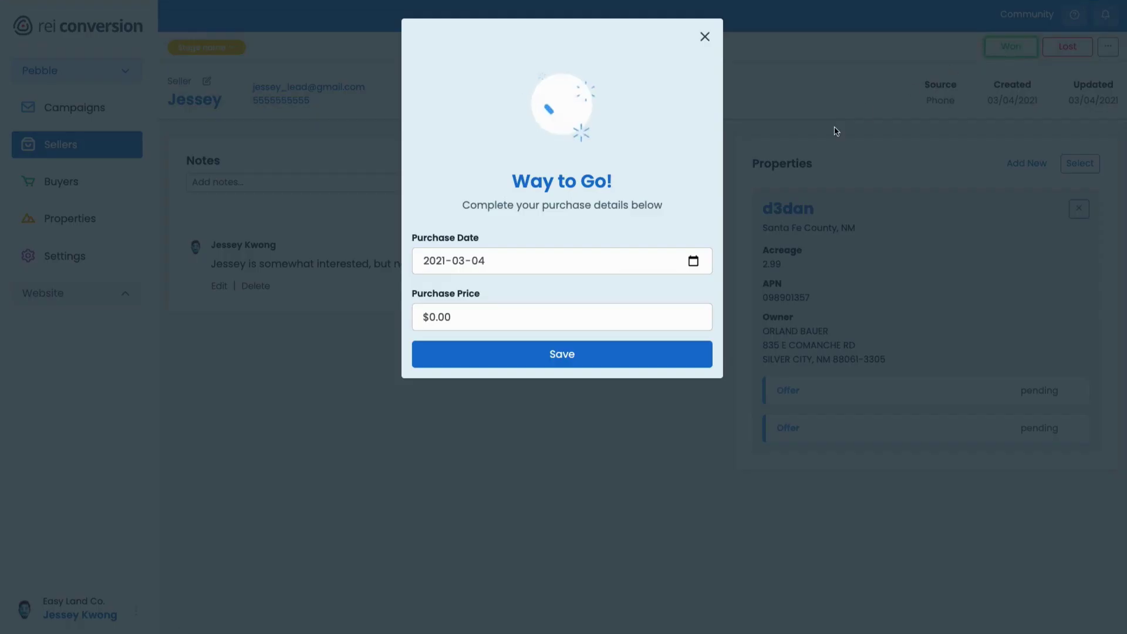
{"action": "left_click", "coordinate": [551, 254]}
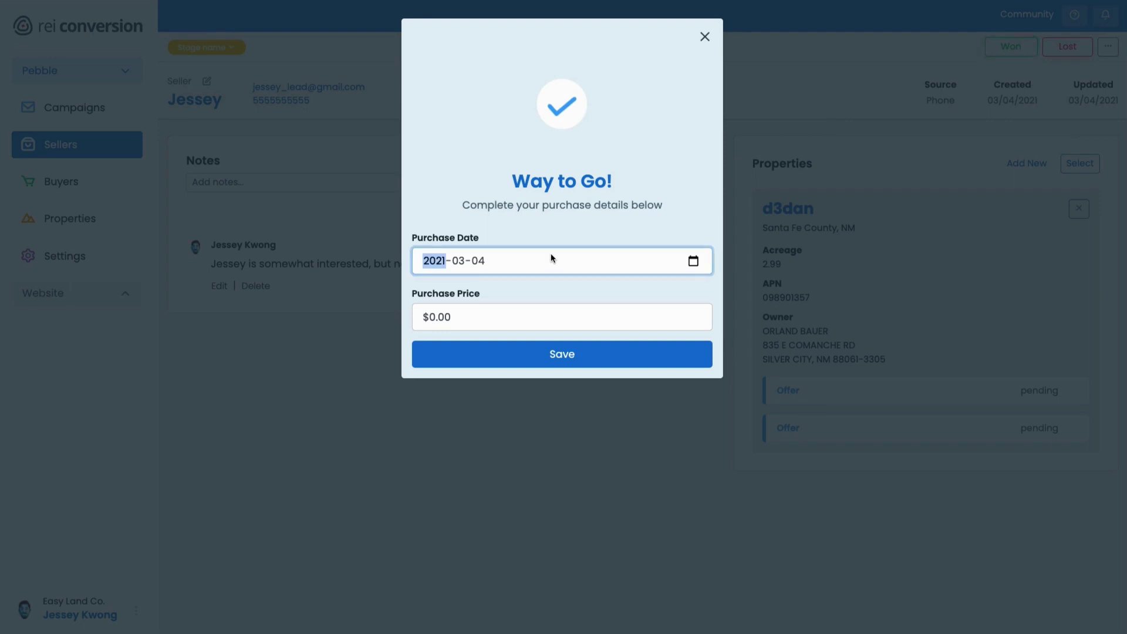
{"action": "left_click", "coordinate": [477, 315]}
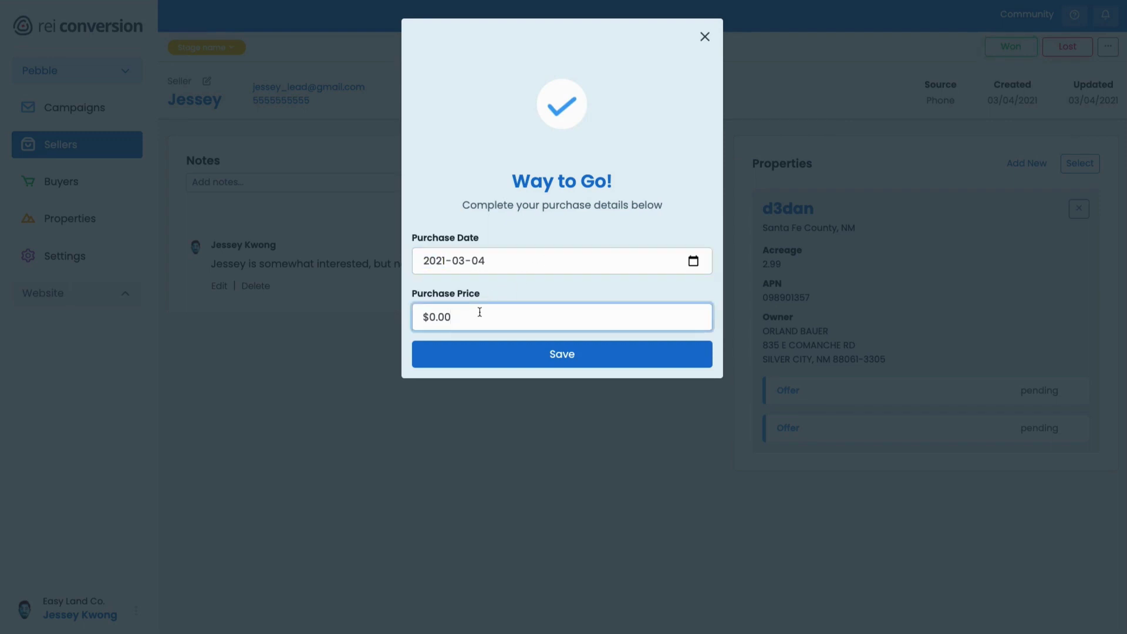
{"action": "left_click_drag", "start_coordinate": [476, 314], "coordinate": [402, 304]}
{"action": "type", "text": "6000"}
{"action": "left_click", "coordinate": [464, 335]}
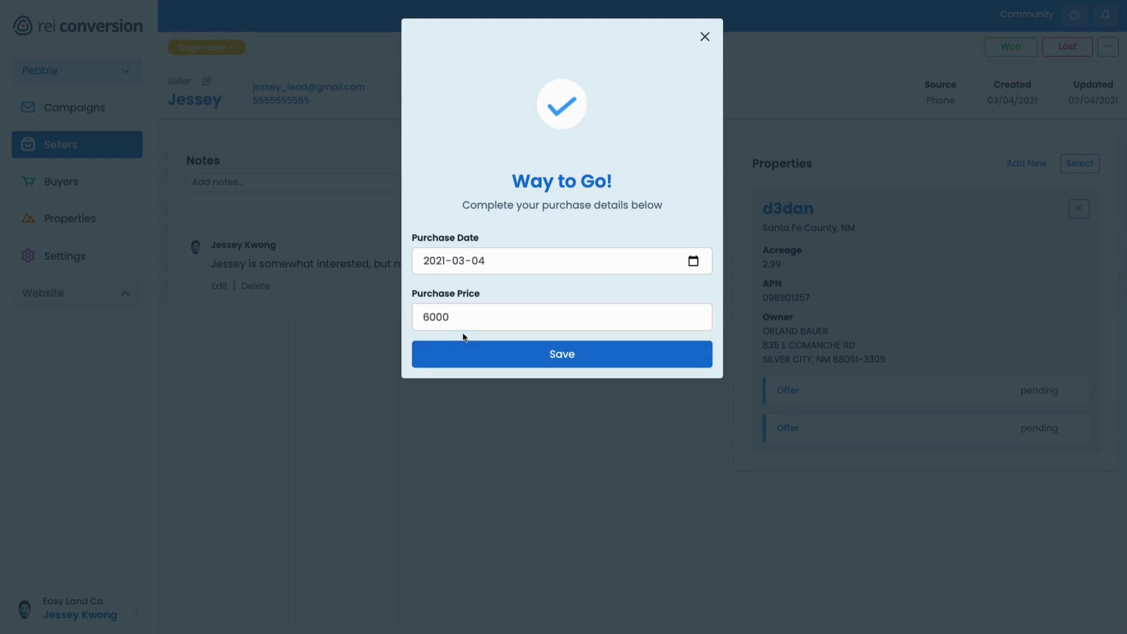
{"action": "left_click", "coordinate": [485, 350]}
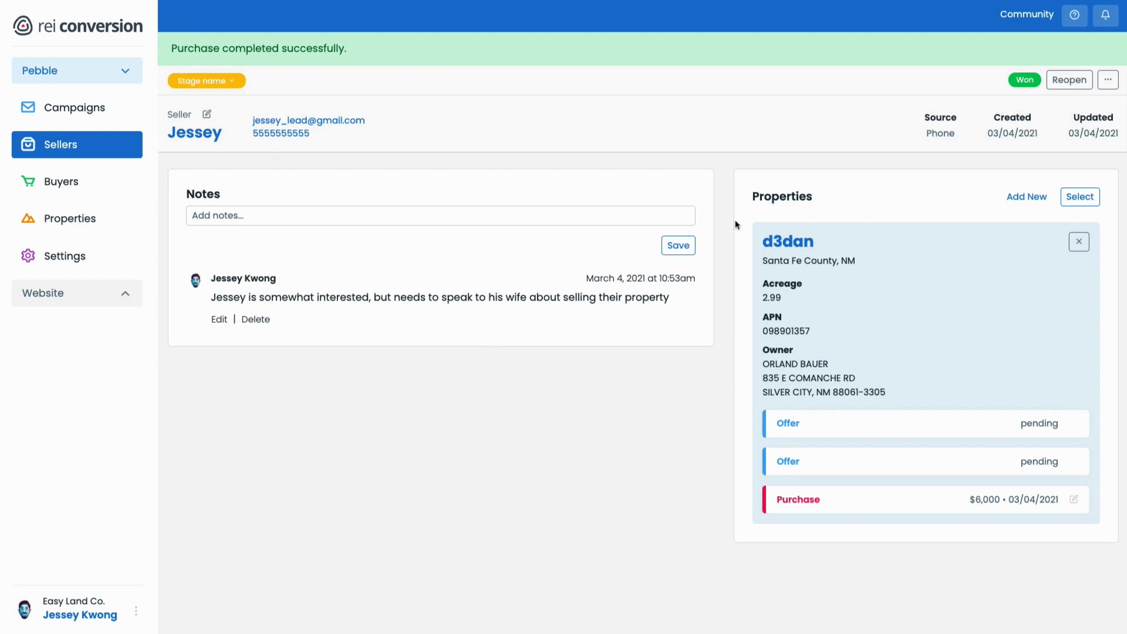
Open the linked property d3dan, review its details, due diligence and comparables, and set its stage to Marketing
{"action": "left_click", "coordinate": [787, 242]}
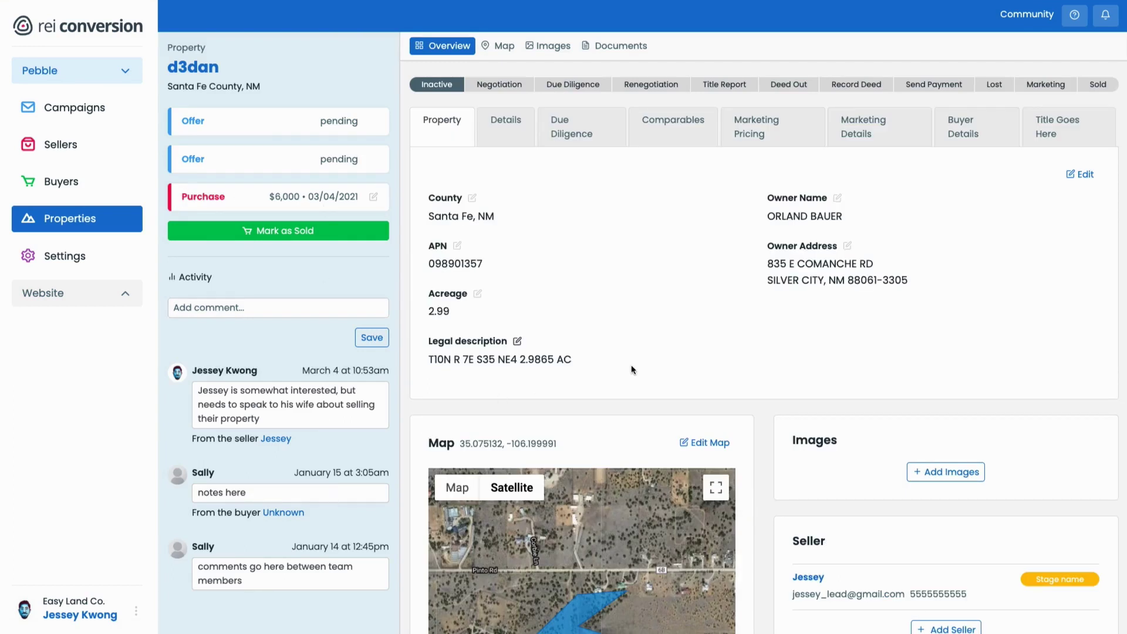
{"action": "left_click", "coordinate": [520, 134]}
{"action": "left_click", "coordinate": [561, 135]}
{"action": "left_click", "coordinate": [674, 140]}
{"action": "left_click", "coordinate": [467, 139]}
{"action": "left_click", "coordinate": [673, 125]}
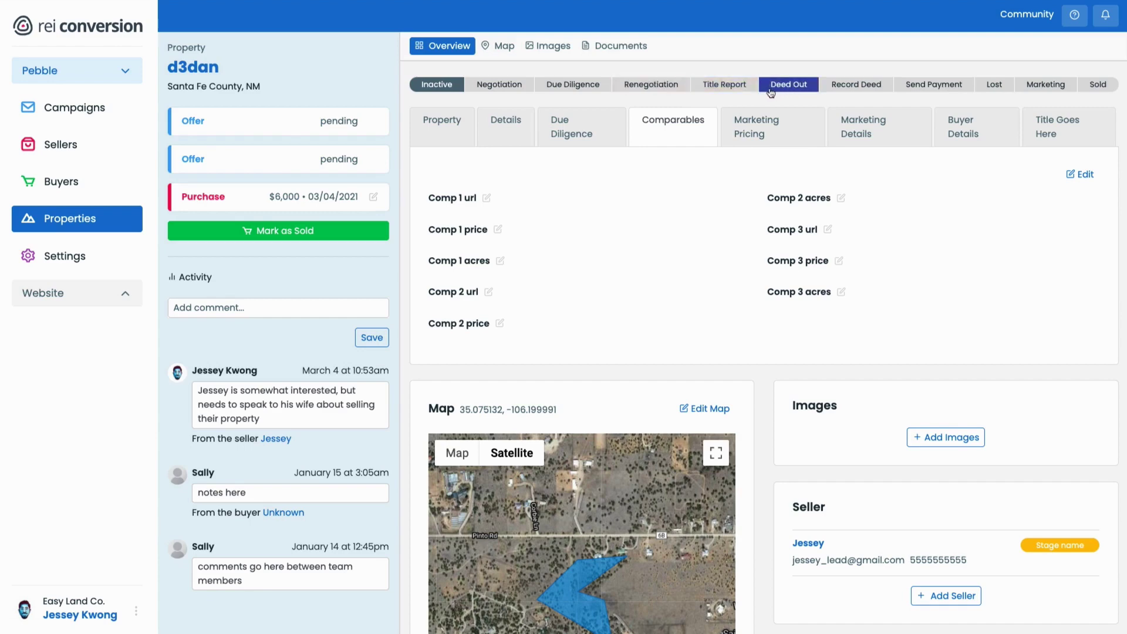
{"action": "left_click", "coordinate": [1049, 88]}
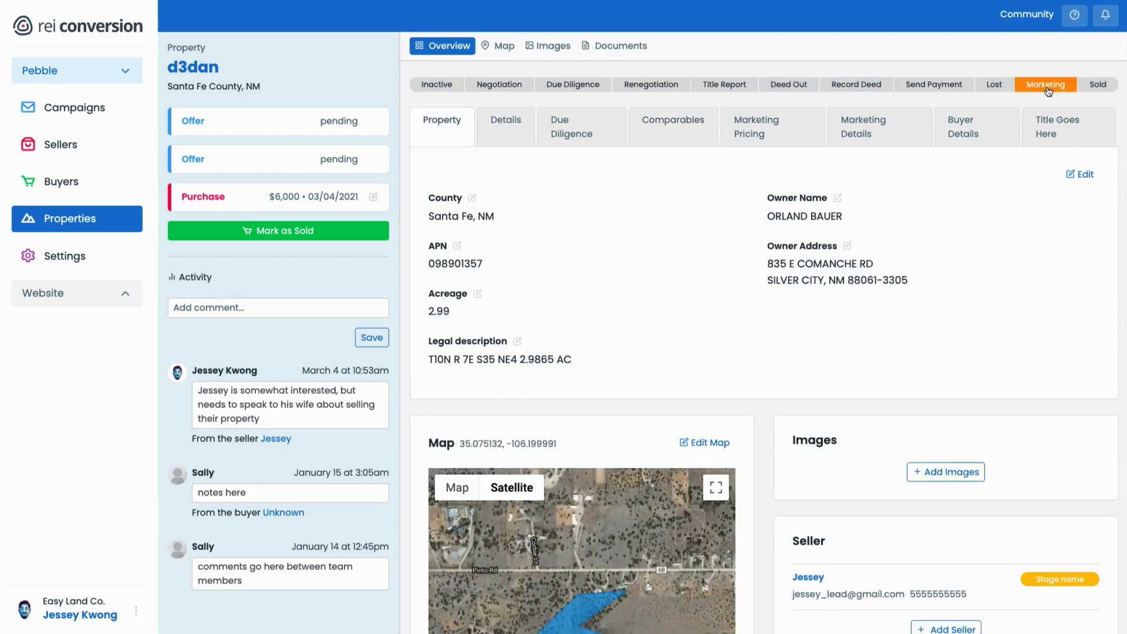
Return to the property list and filter it to properties in the Marketing stage
{"action": "key", "text": "alt+Left"}
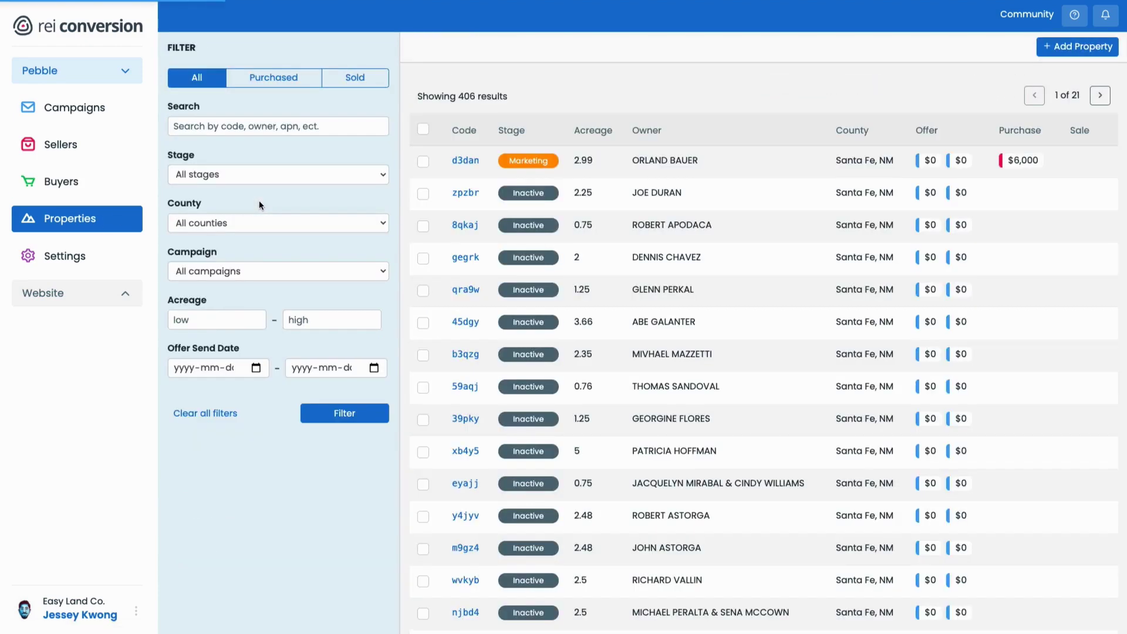
{"action": "left_click", "coordinate": [253, 174]}
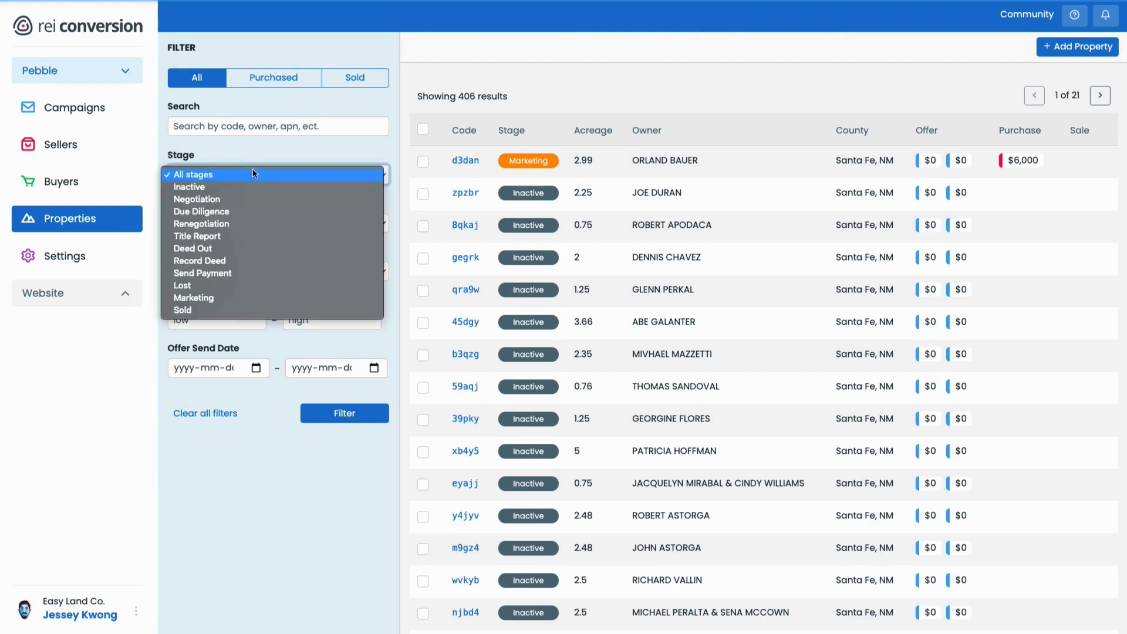
{"action": "left_click", "coordinate": [258, 298]}
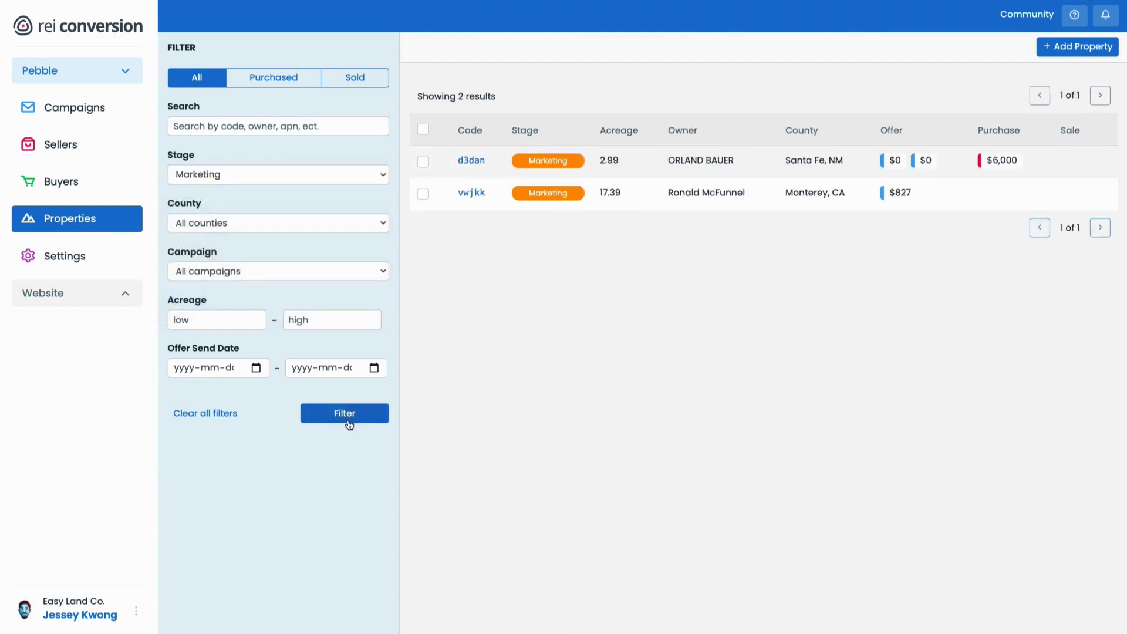
{"action": "left_click", "coordinate": [347, 420]}
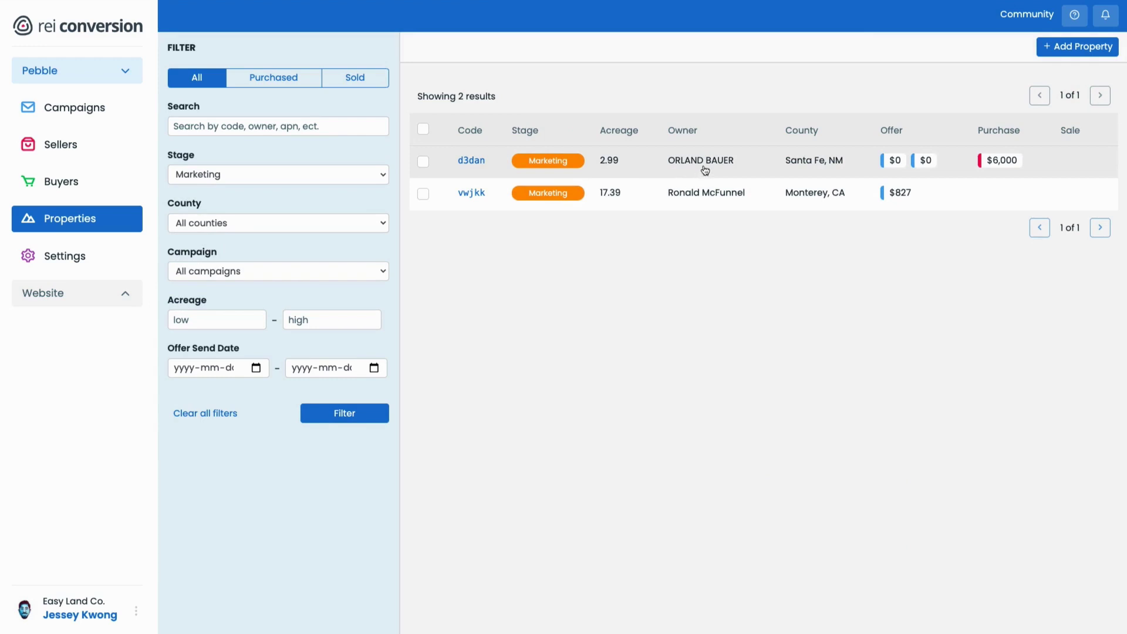
{"action": "left_click_drag", "start_coordinate": [699, 161], "coordinate": [648, 162]}
{"action": "left_click", "coordinate": [615, 265]}
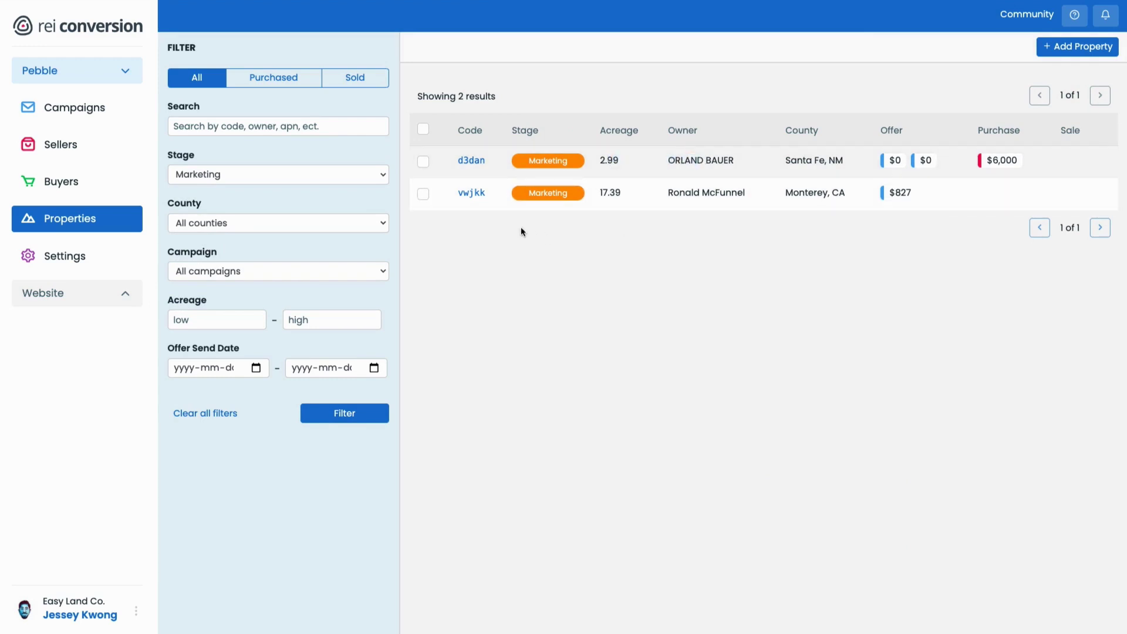